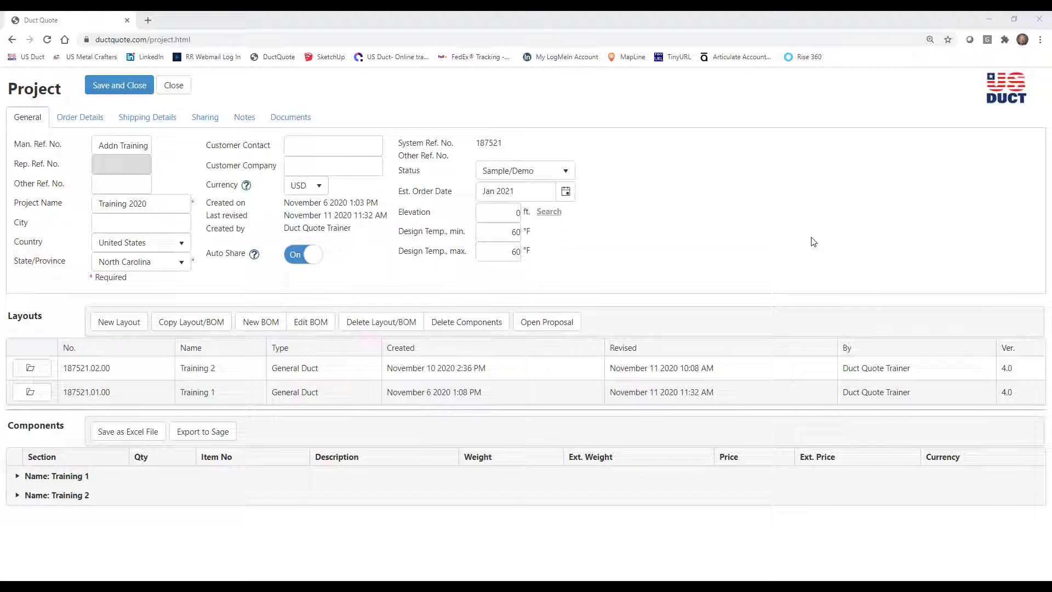
- Open the Training 1 layout in 3D and select duct 14, the 5' diameter-8 run
click(47, 395)
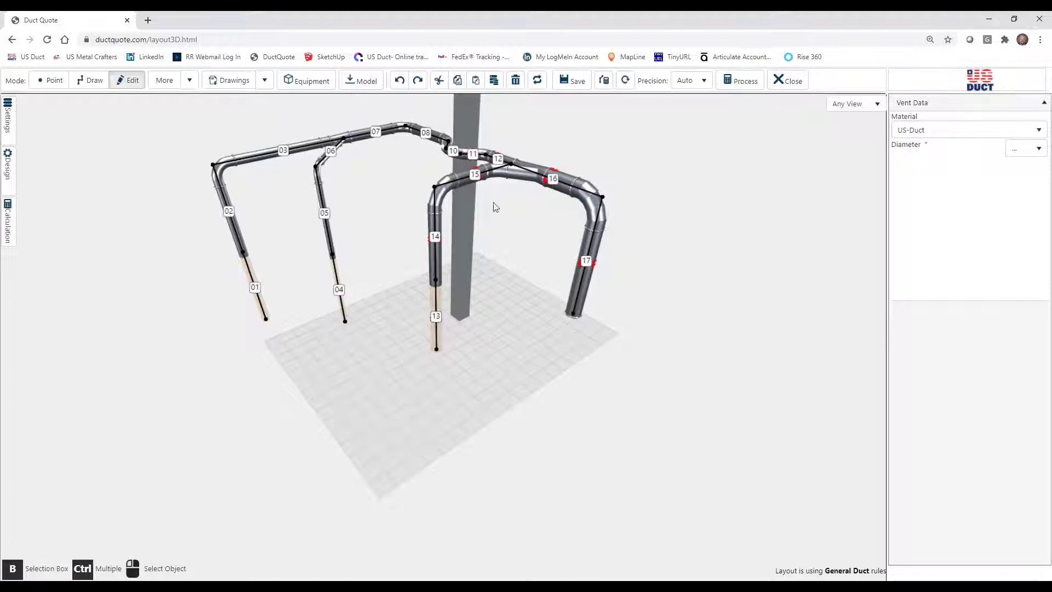
click(482, 176)
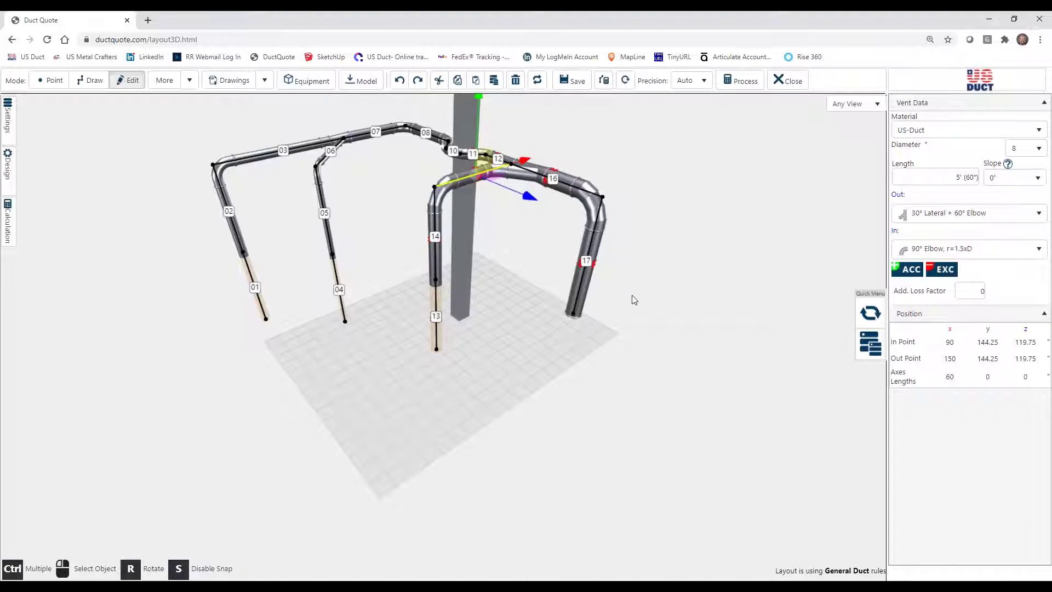
click(549, 339)
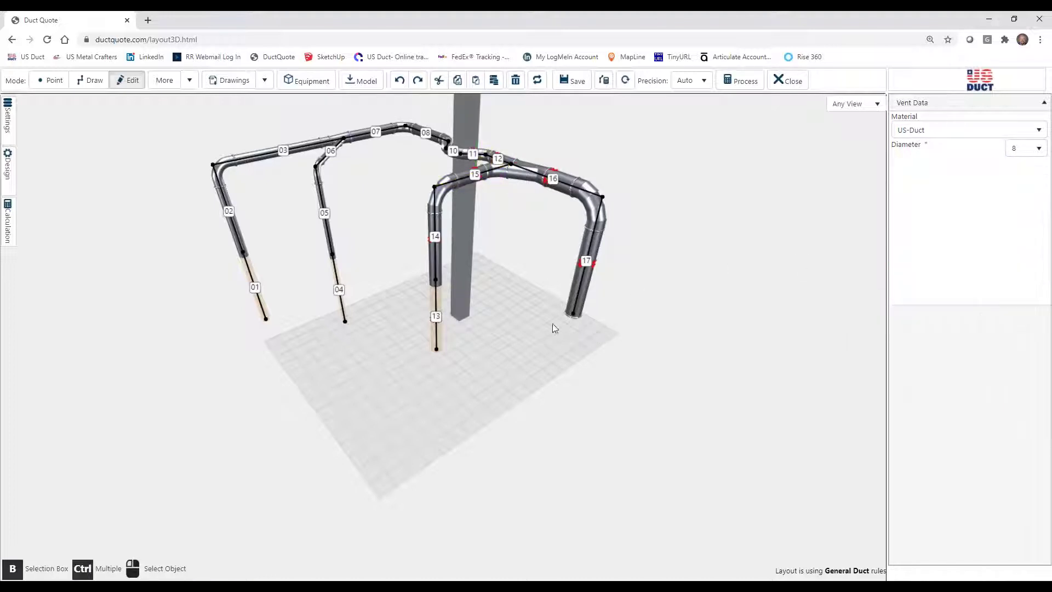
click(436, 255)
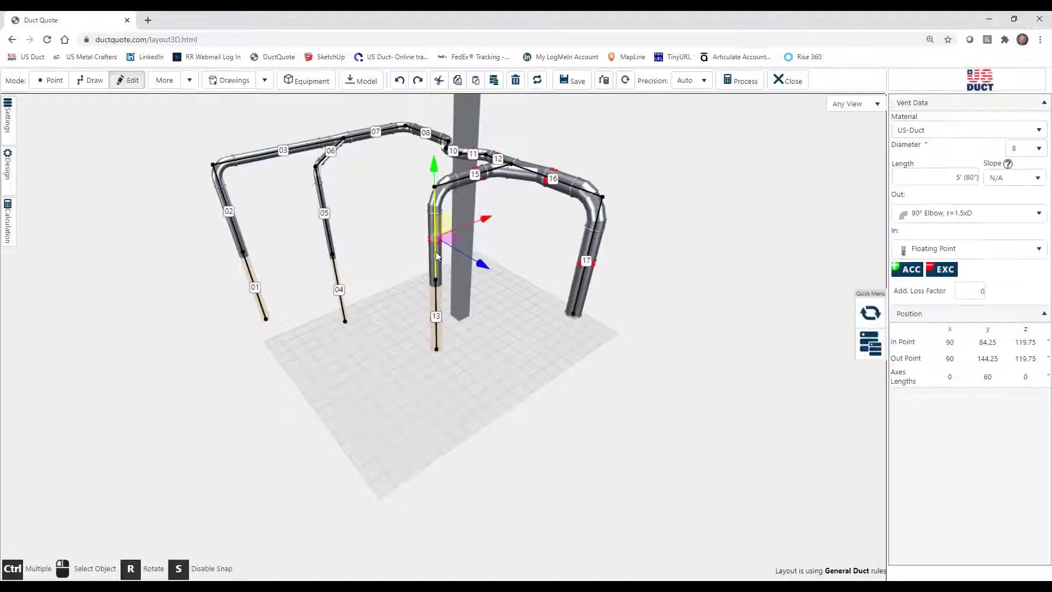
- Give duct 14 an Automatic Cut-Off accessory with quantity 1
click(911, 270)
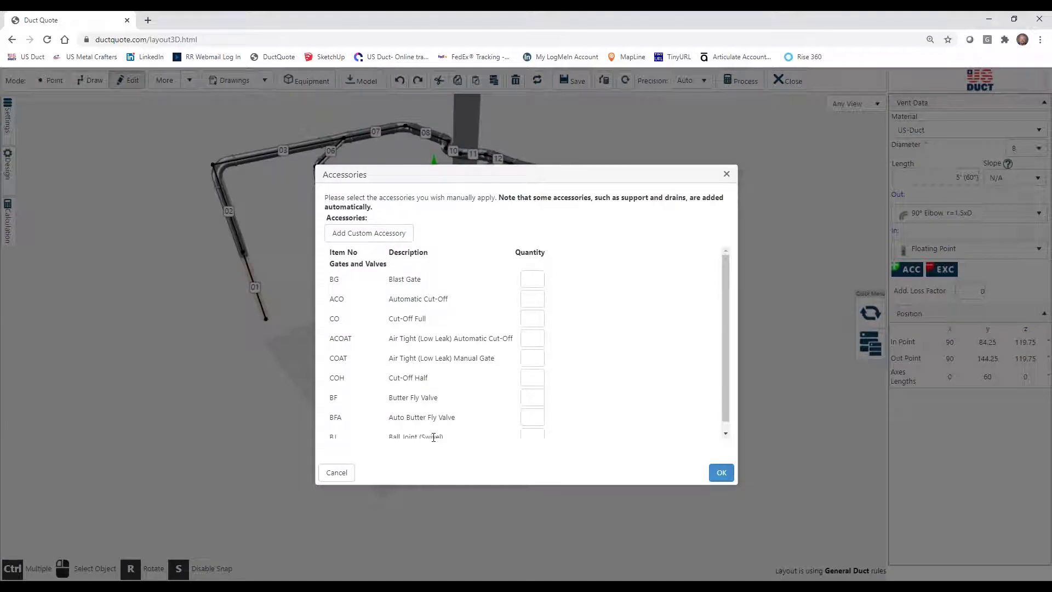
click(532, 299)
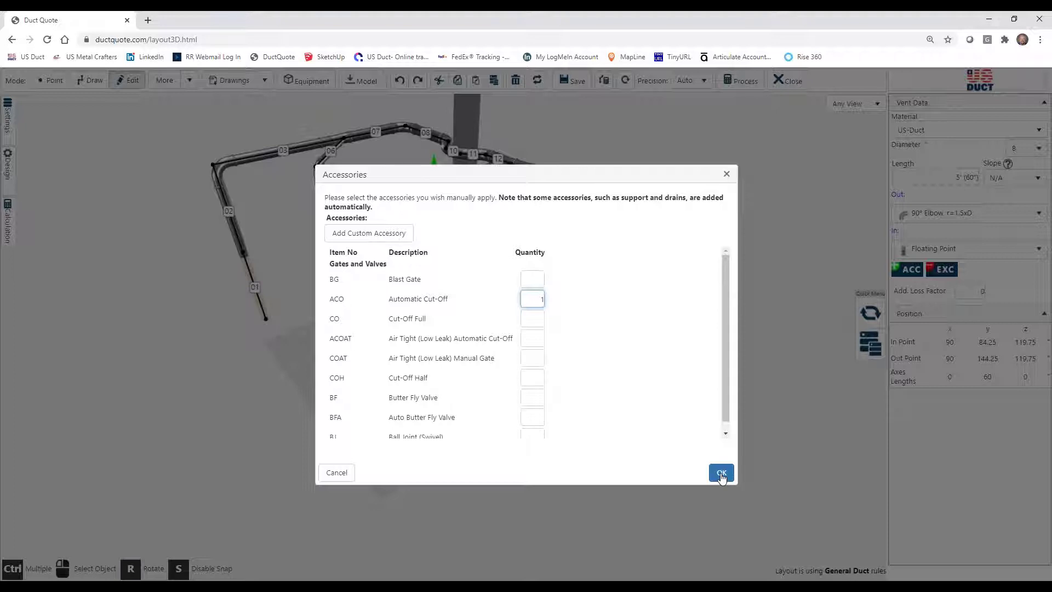
click(720, 473)
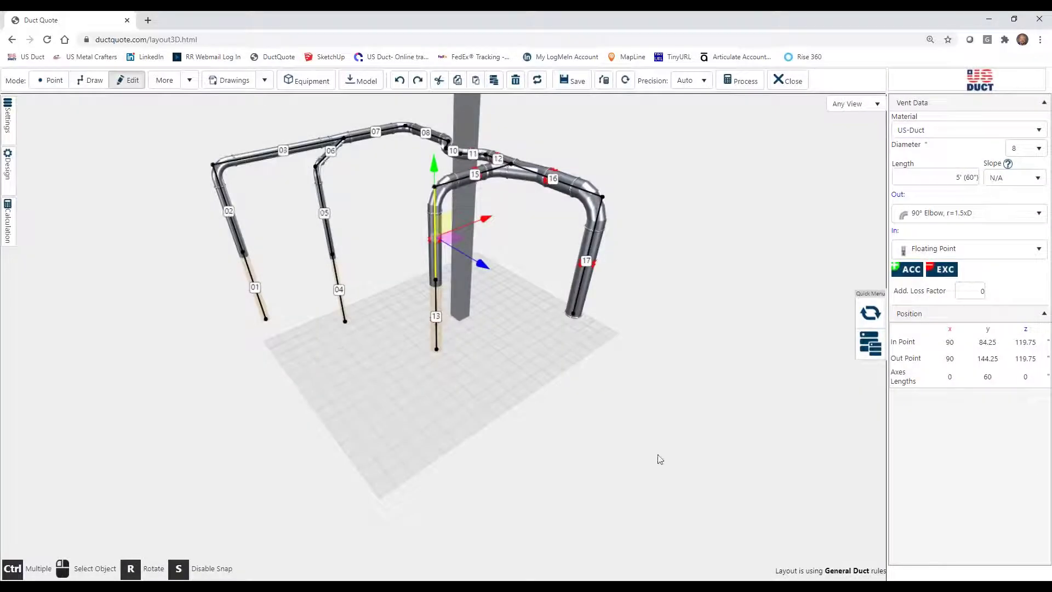
click(520, 357)
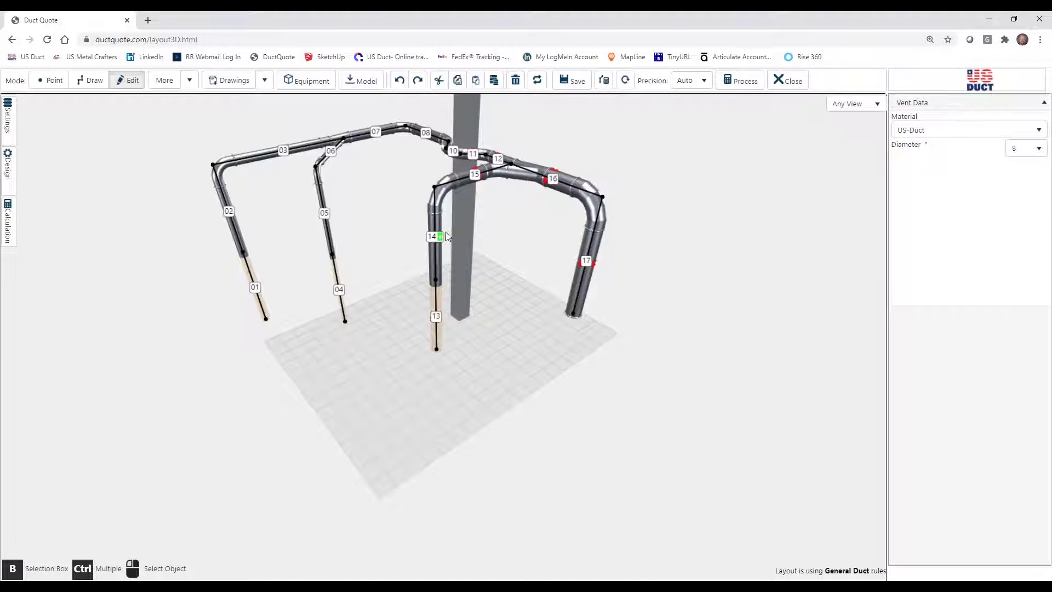
click(435, 263)
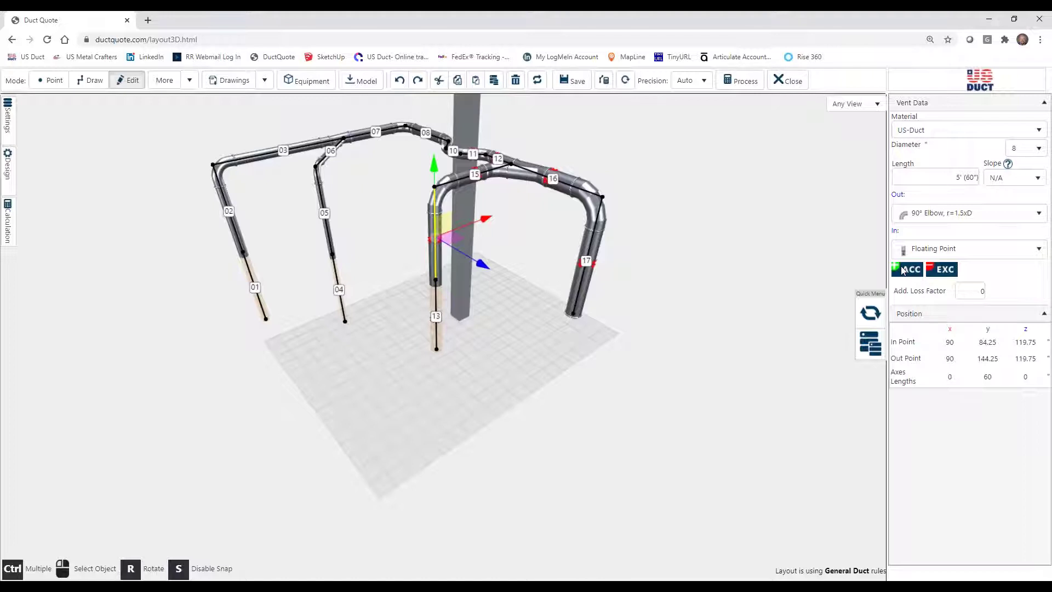
click(504, 362)
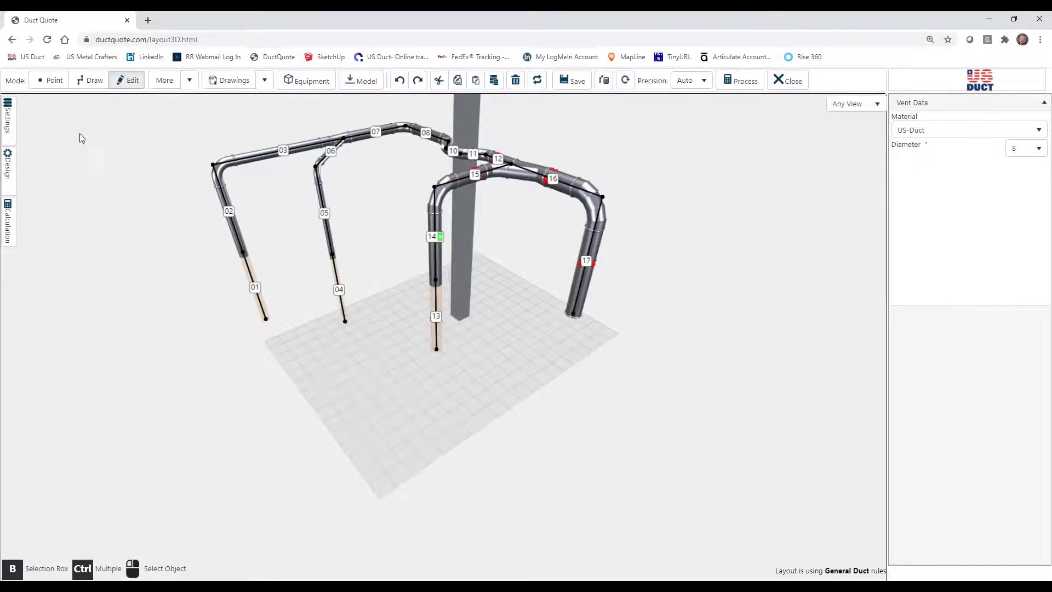
click(7, 117)
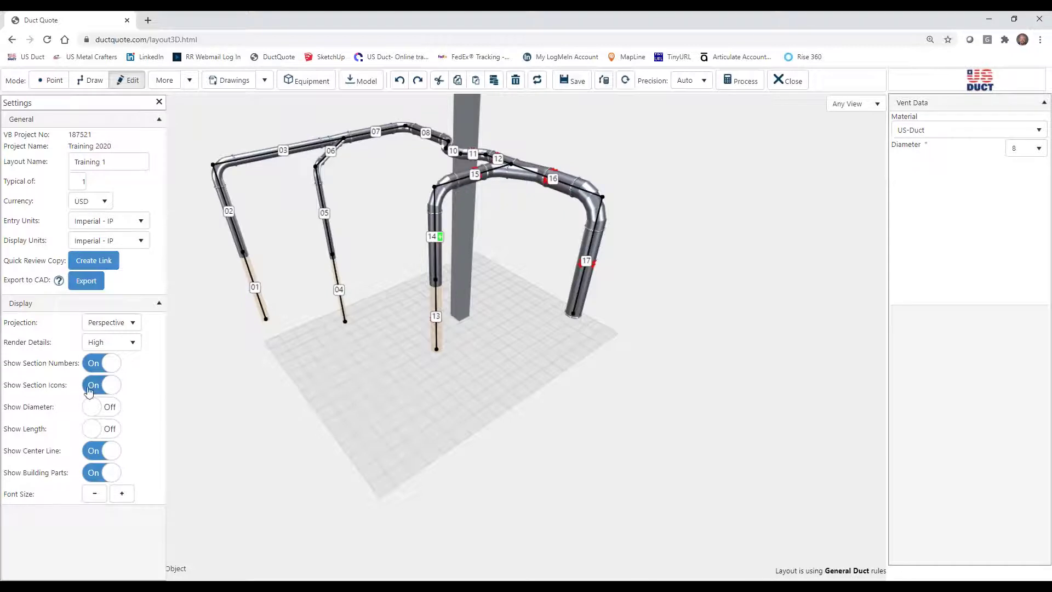
click(112, 387)
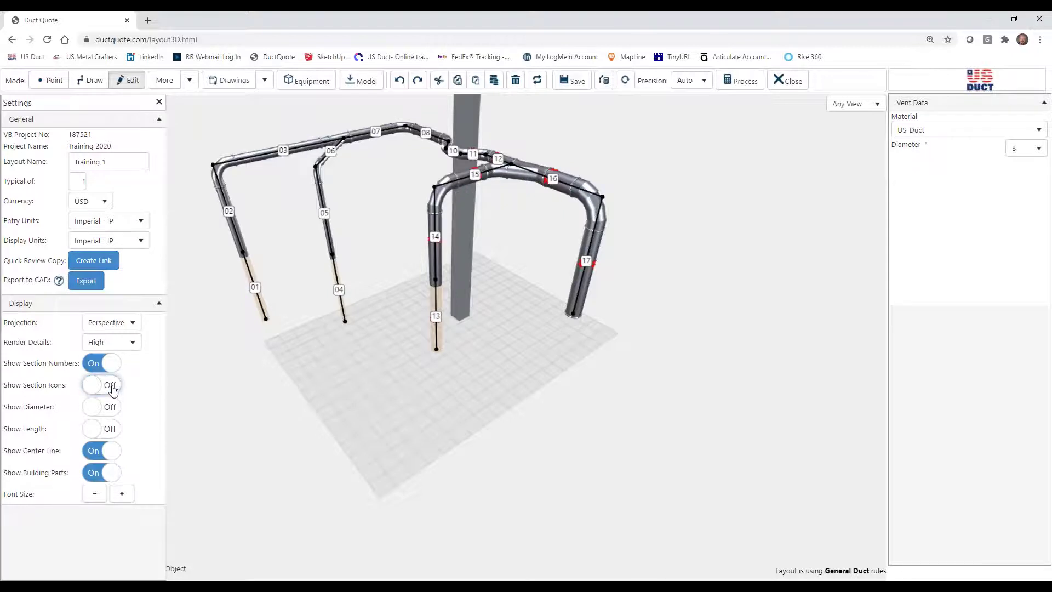
click(113, 387)
click(158, 101)
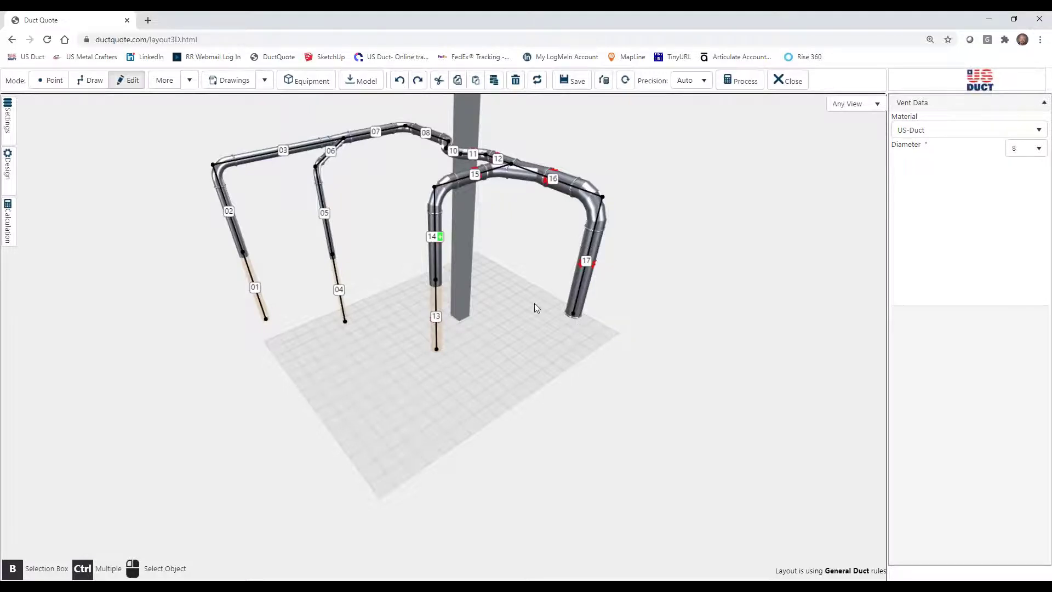
- Set duct 15's outgoing fitting to 45° Lateral + 45° Elbow
drag(535, 305, 564, 301)
scroll(504, 253, up, 2)
scroll(504, 253, up, 2)
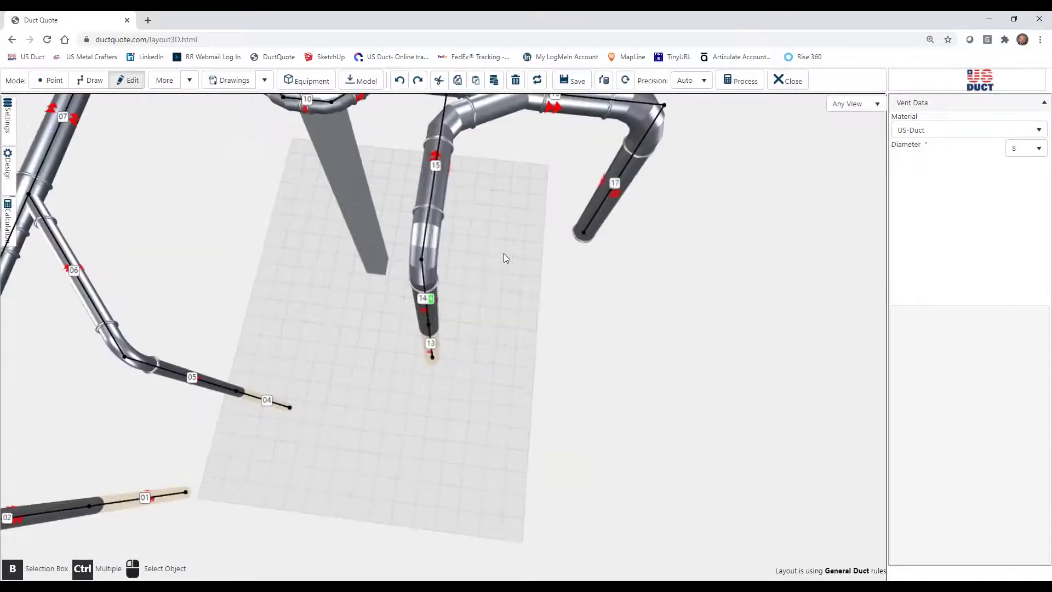
drag(504, 254, 445, 273)
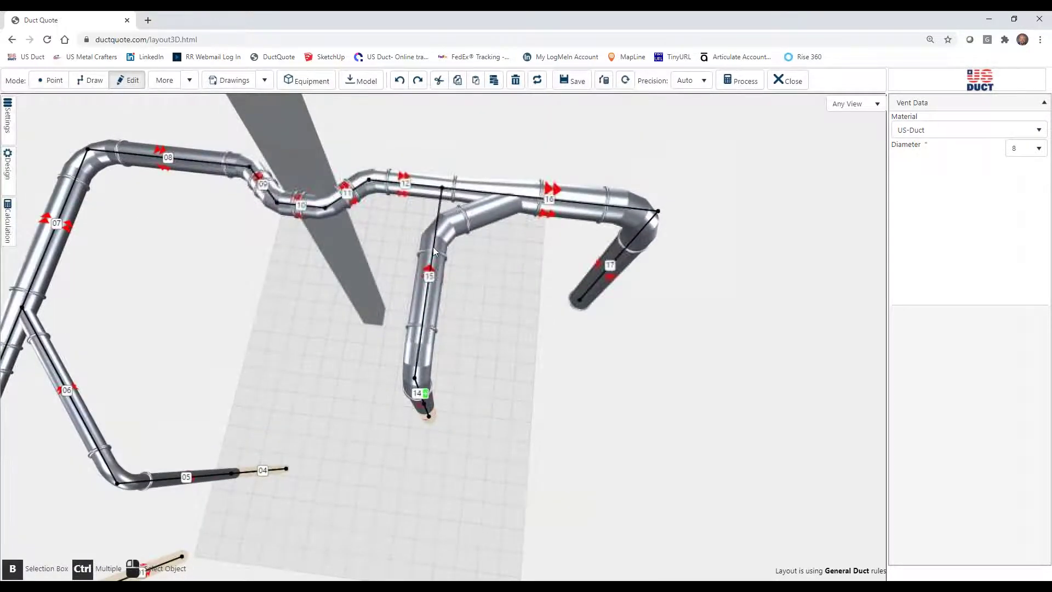
click(437, 272)
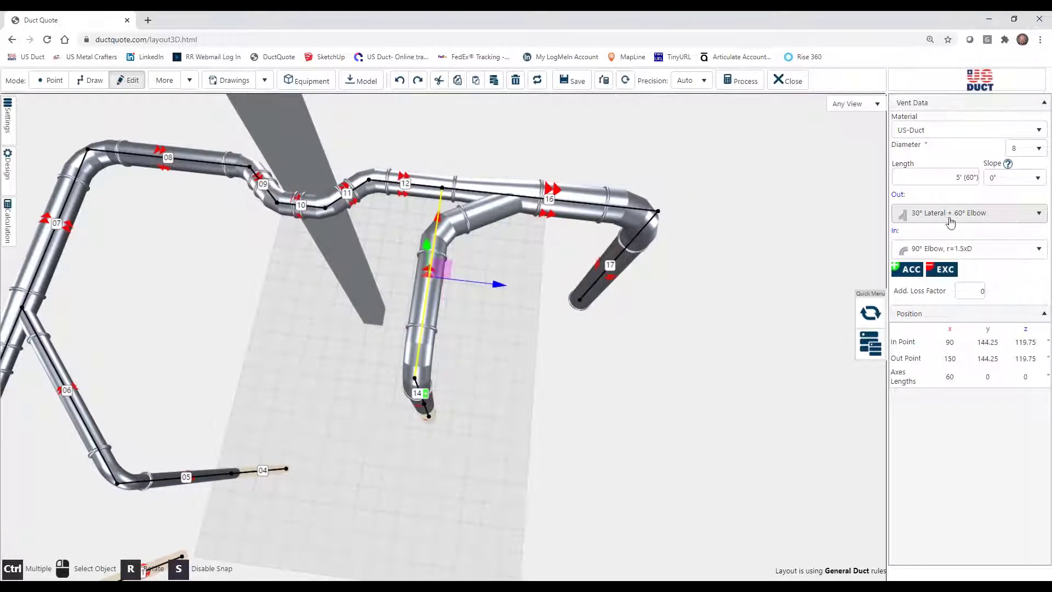
click(996, 218)
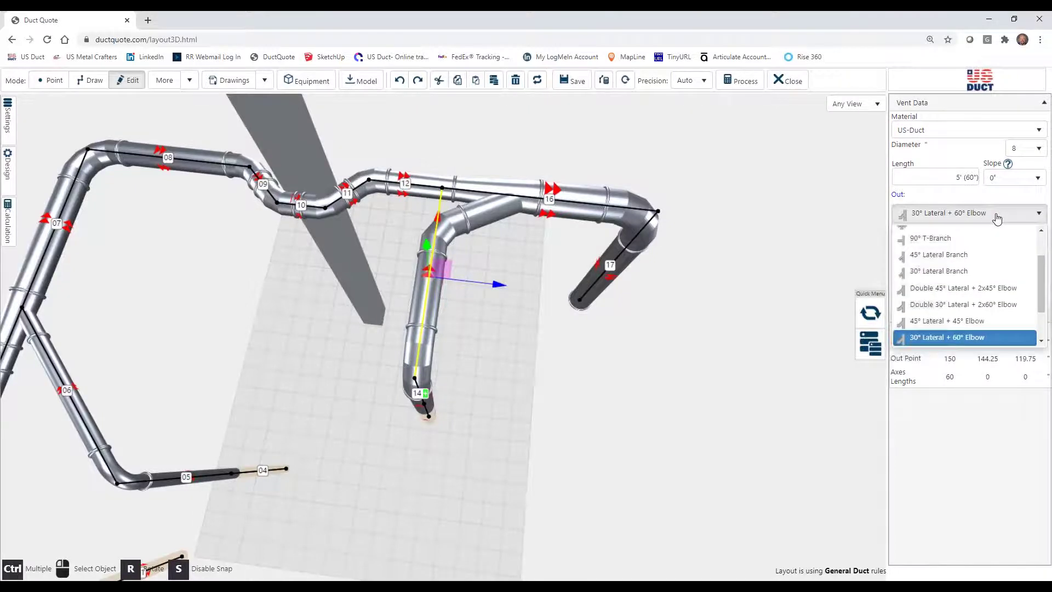
click(937, 322)
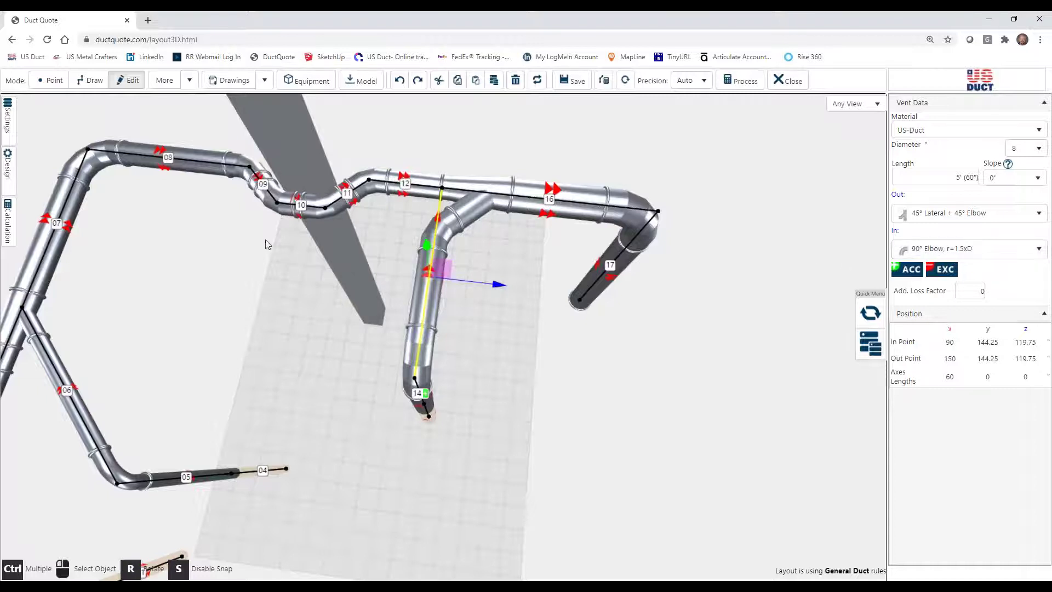
- Switch the vertical drop's inlet fitting from r=1.5xD to a 90° Elbow, r=2.5xD
click(8, 164)
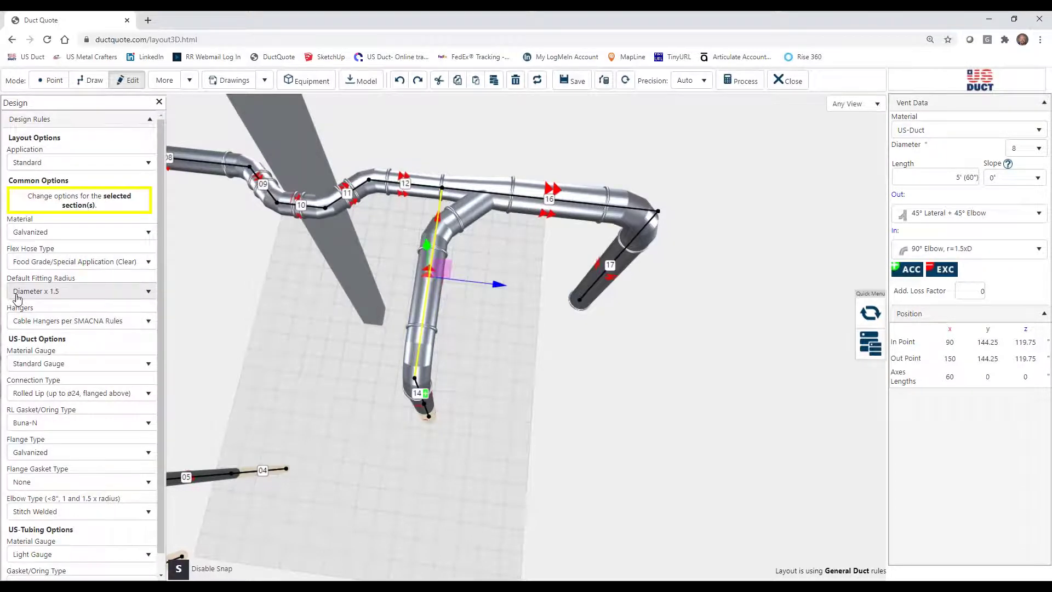
click(159, 102)
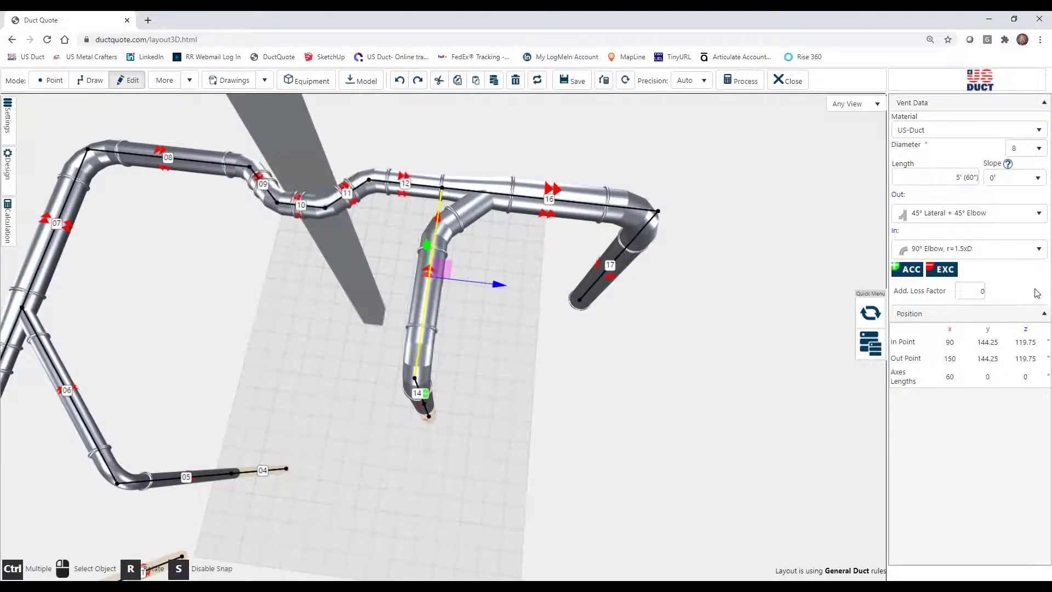
click(1000, 253)
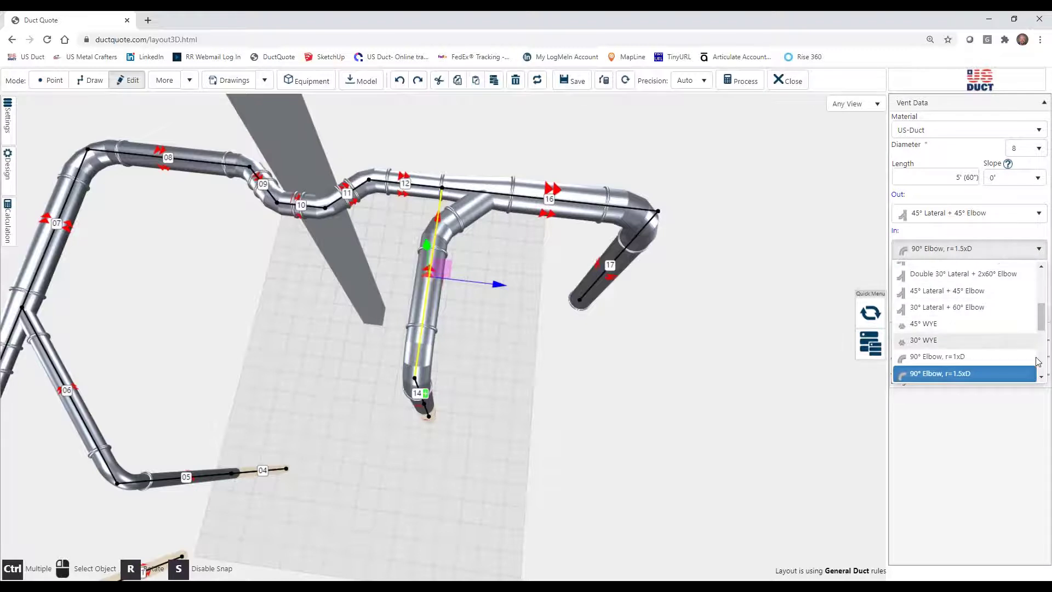
scroll(940, 372, down, 1)
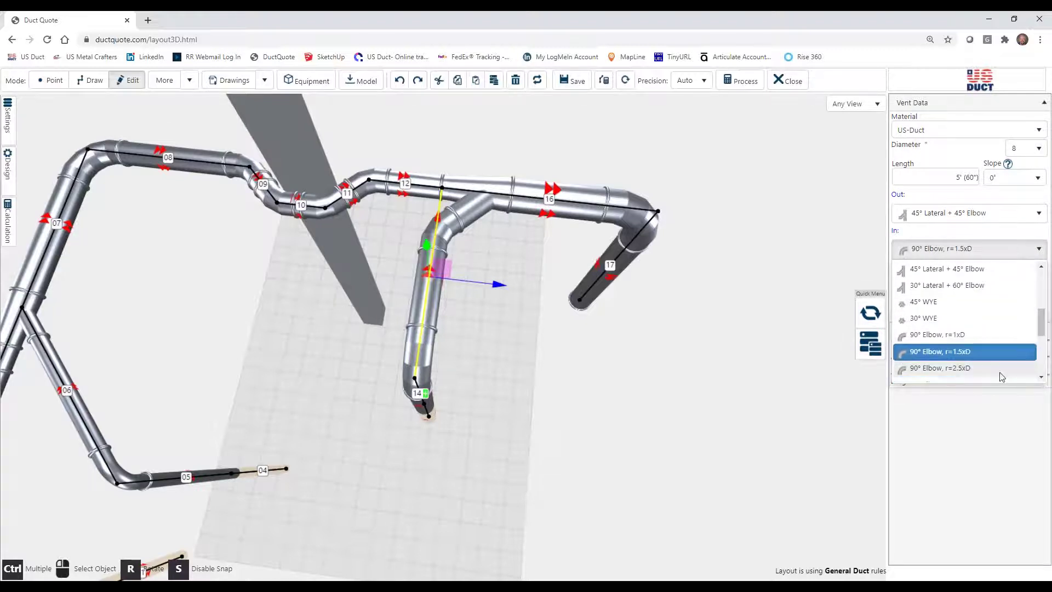
click(951, 368)
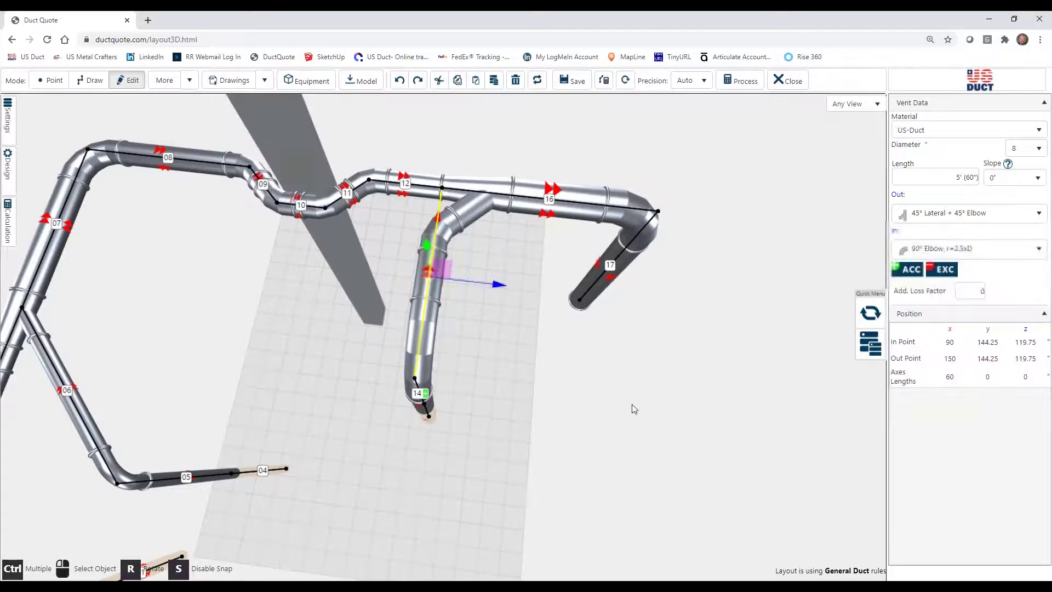
drag(615, 410, 580, 408)
click(559, 394)
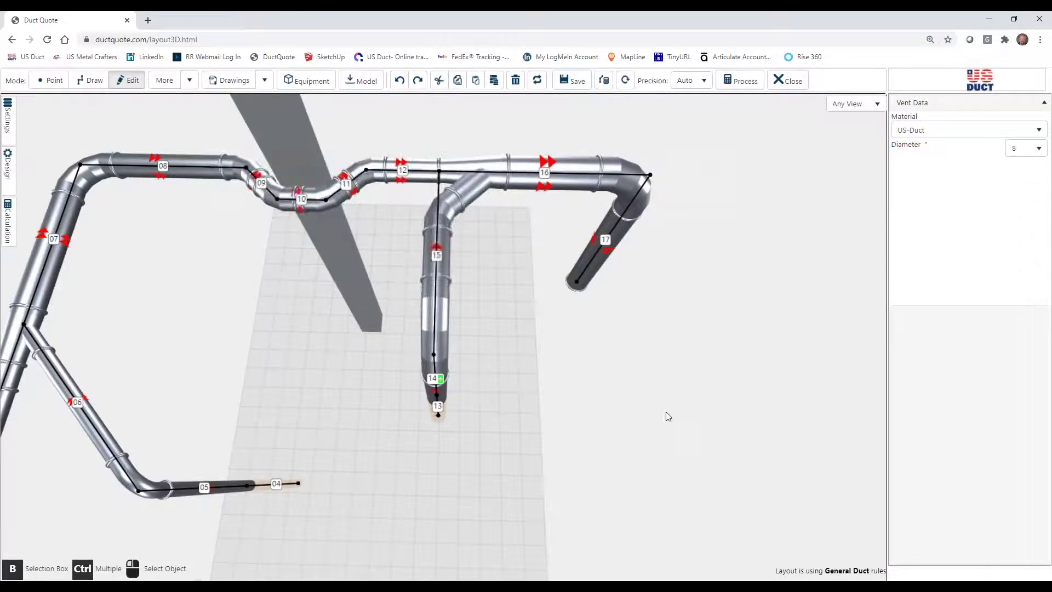
- Select duct segment 17, the 44¼" diameter-10 drop ending at an Exit Point
drag(684, 428, 608, 411)
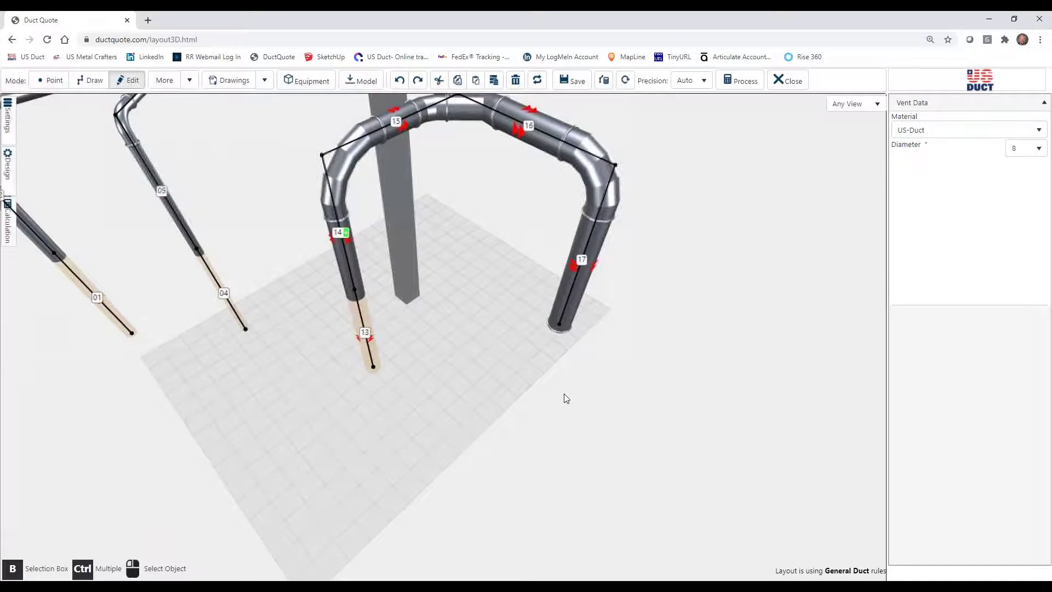
scroll(580, 433, up, 3)
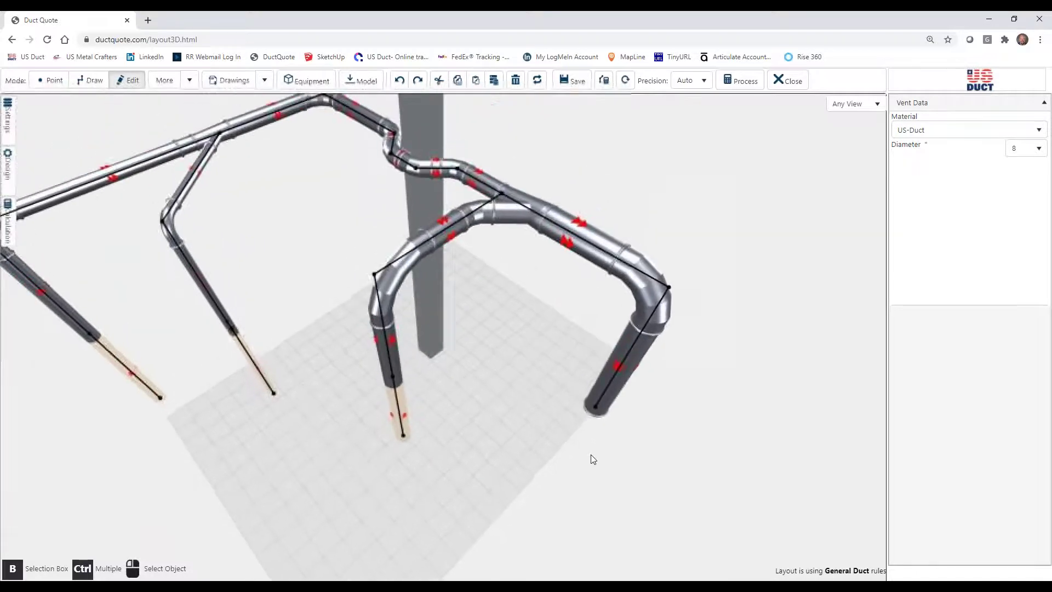
click(607, 407)
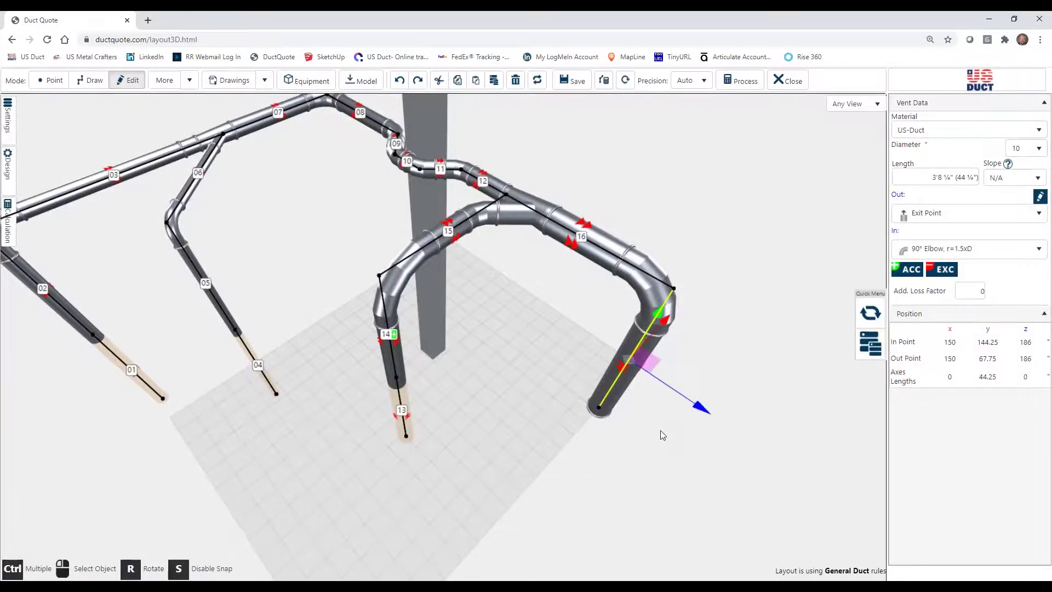
drag(662, 434, 659, 417)
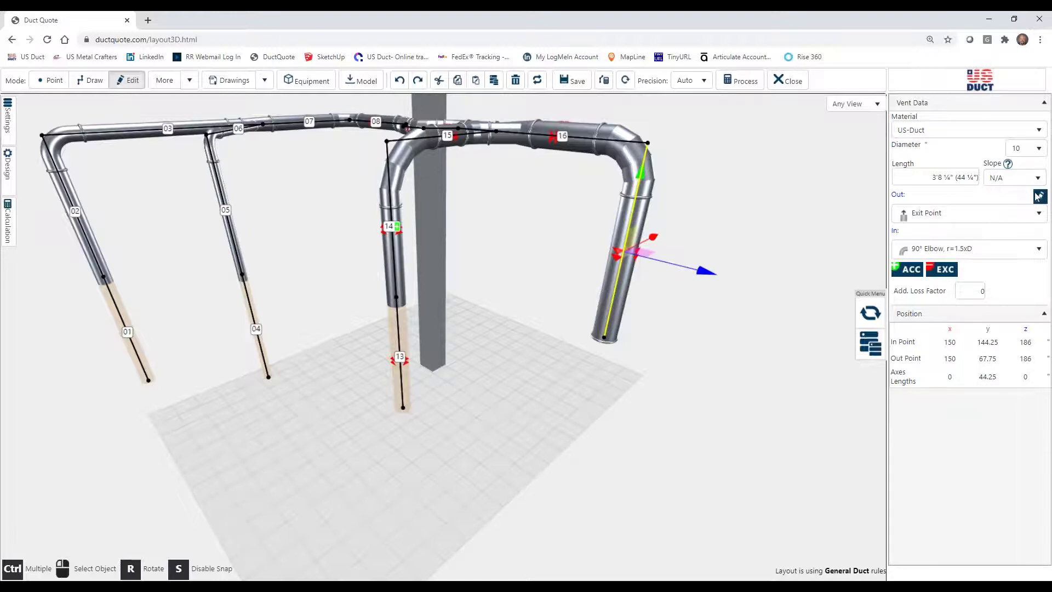
- Set segment 17's outlet termination to a ø10 AF Adapter Flange
click(1041, 197)
click(432, 232)
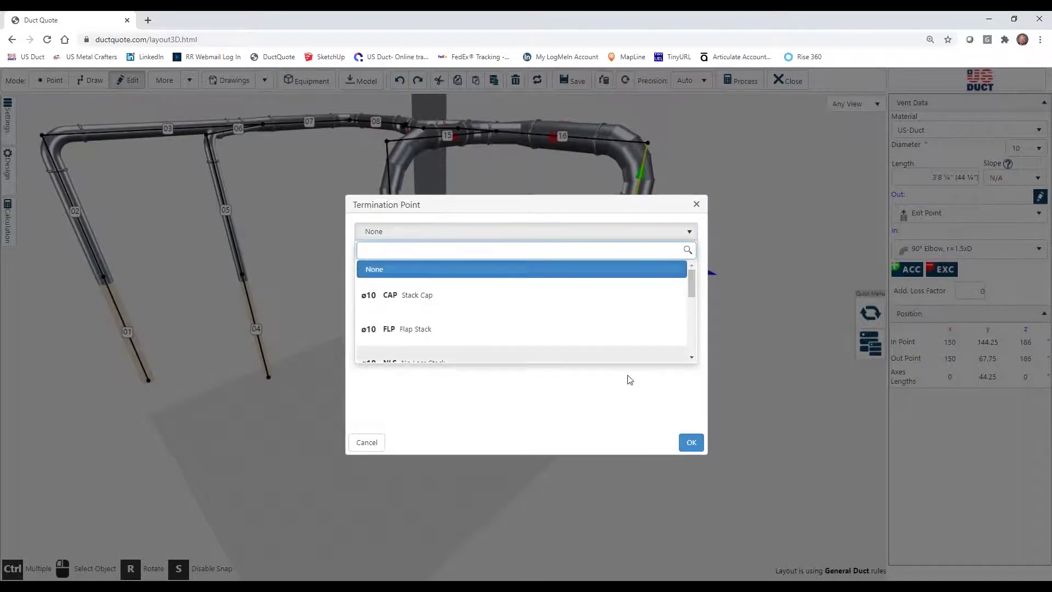
click(692, 357)
click(692, 357)
click(692, 357)
click(692, 357)
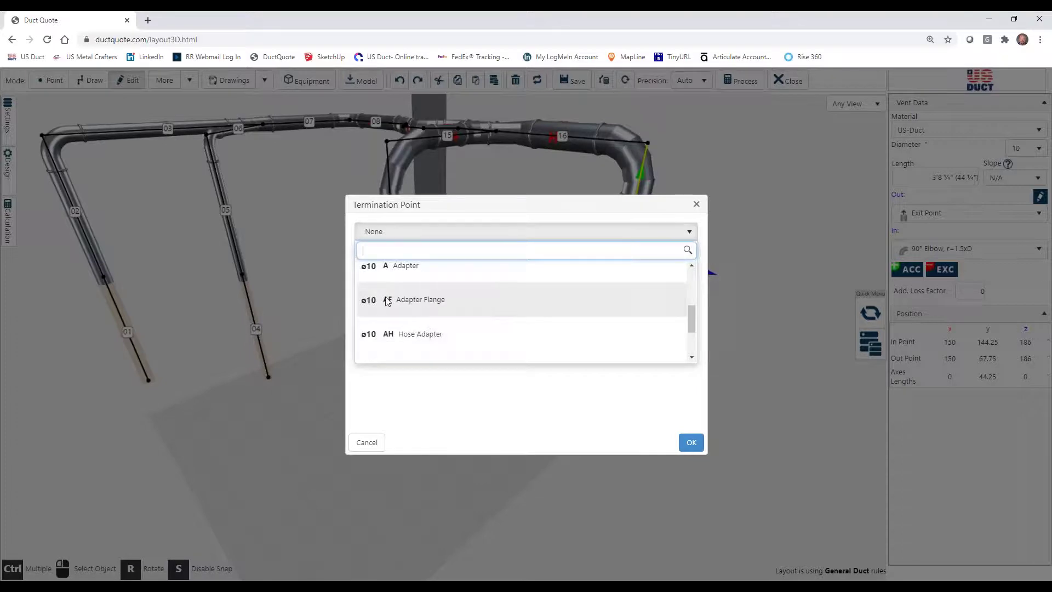
click(448, 300)
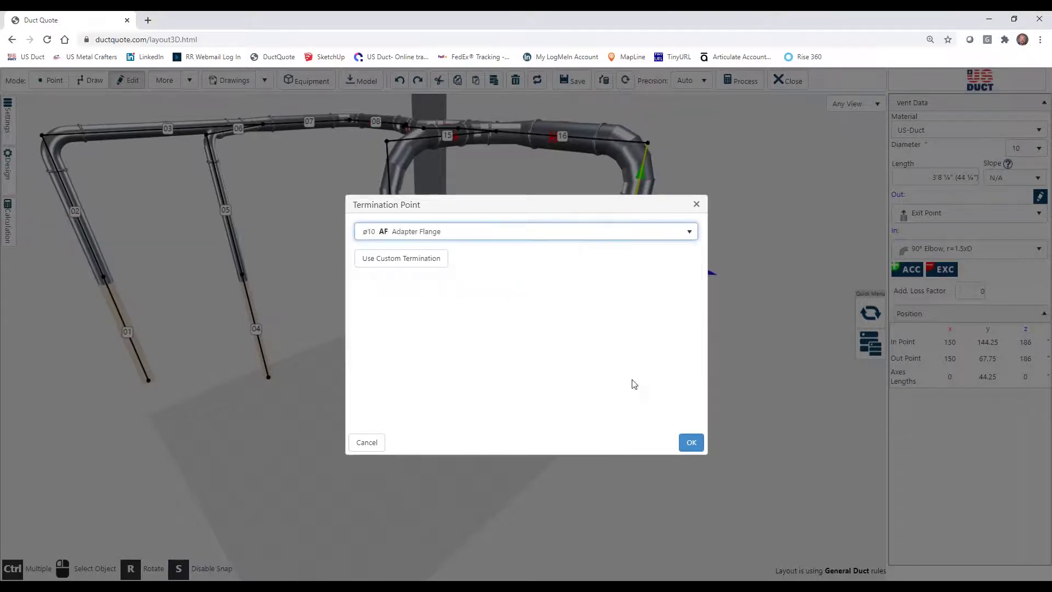
click(691, 442)
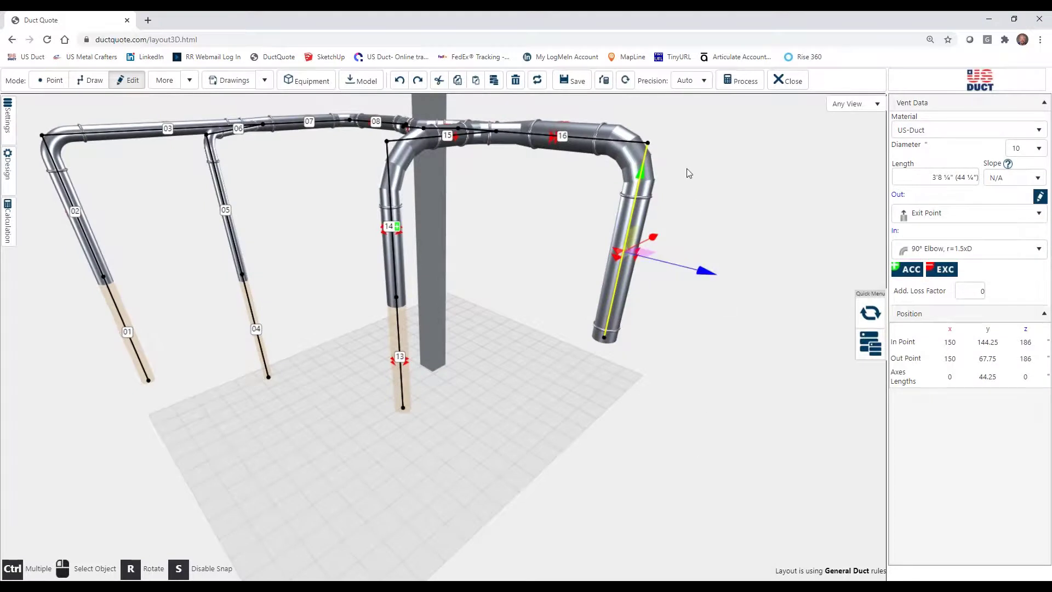
- Process the layout and review the BOM: 117 items totalling $4031.06
click(744, 84)
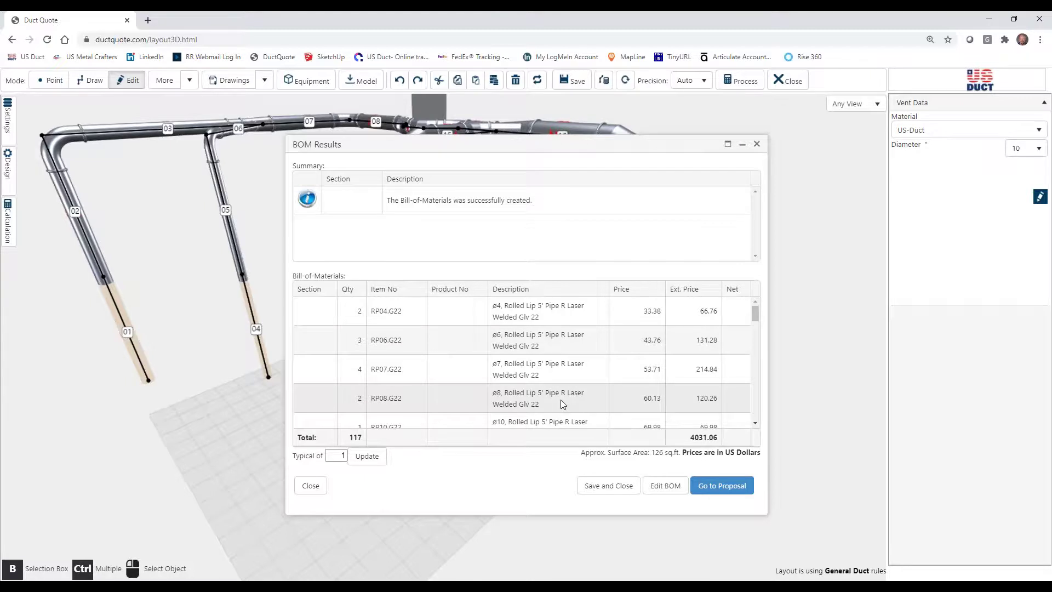
scroll(561, 399, down, 1)
scroll(562, 401, down, 5)
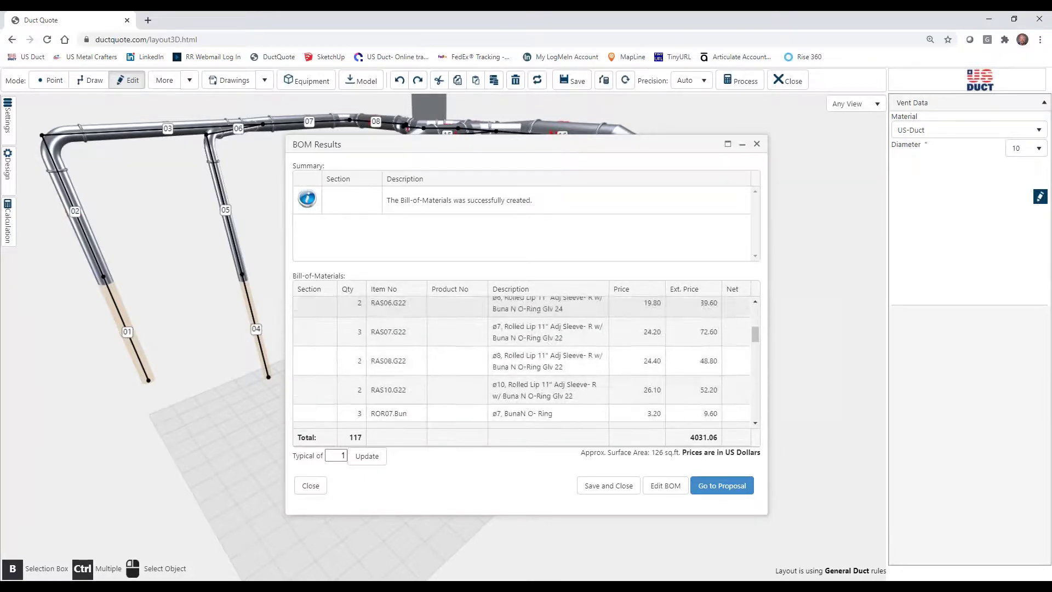
scroll(562, 400, down, 5)
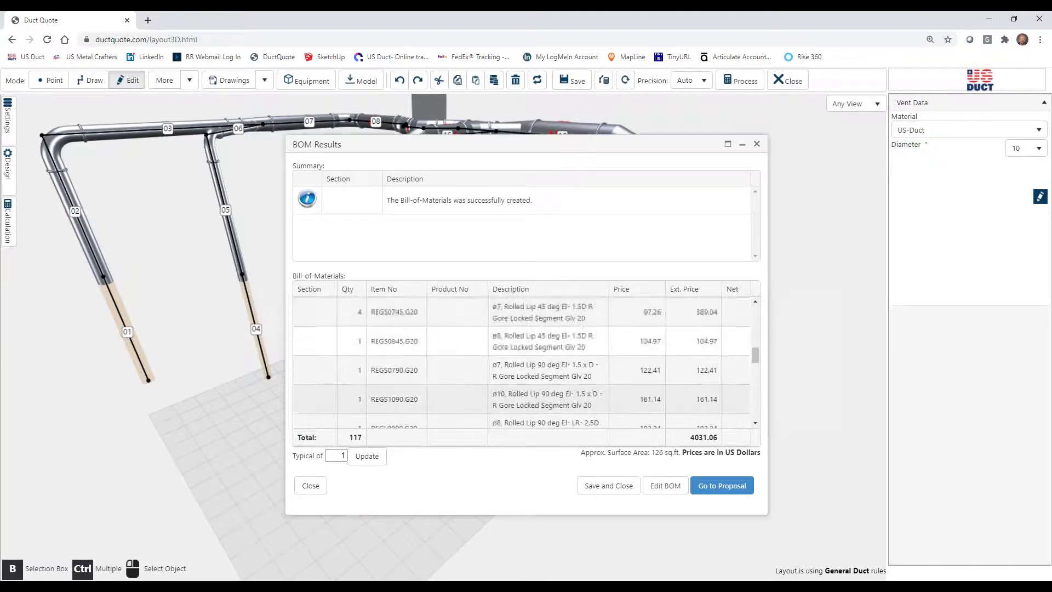
scroll(523, 362, down, 5)
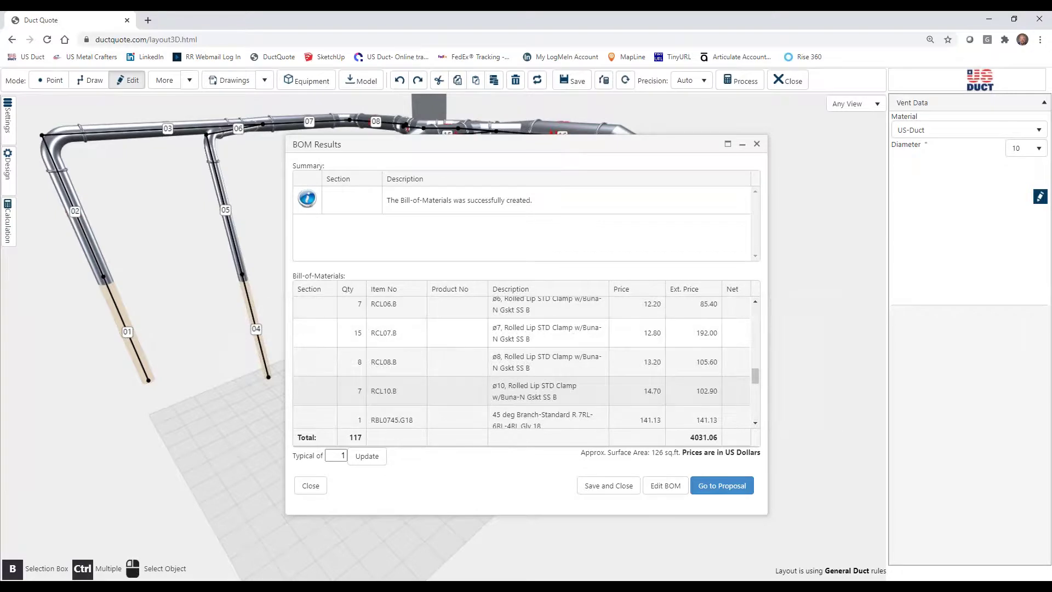
scroll(523, 362, down, 5)
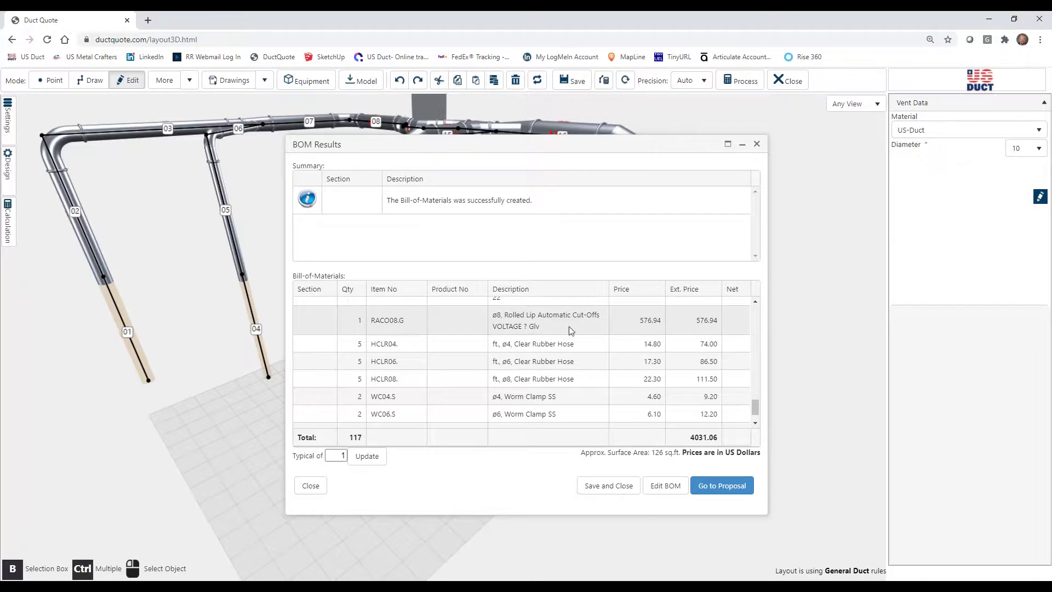
scroll(567, 360, down, 1)
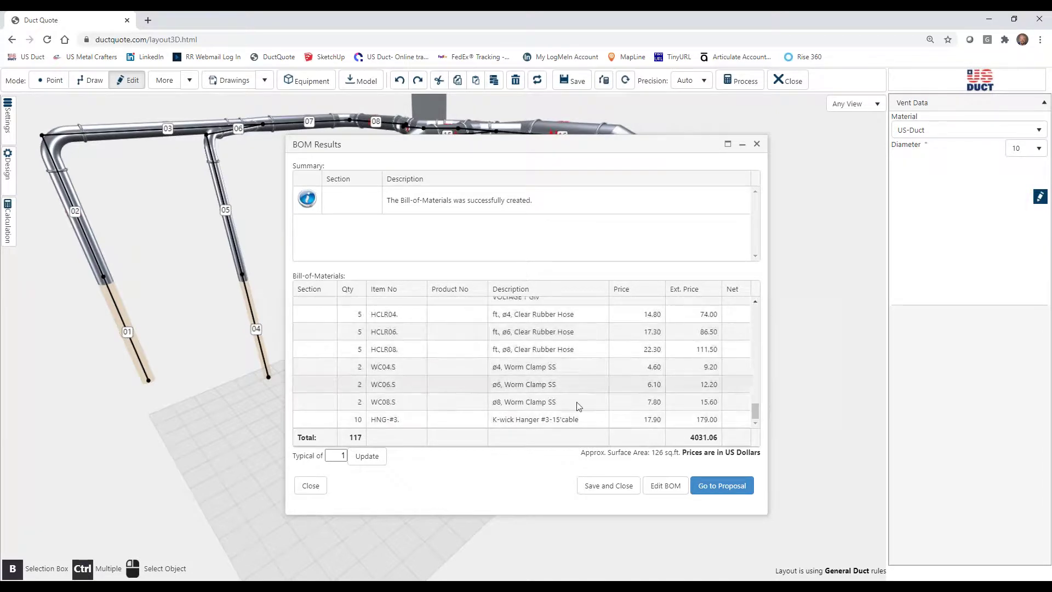
scroll(564, 410, up, 3)
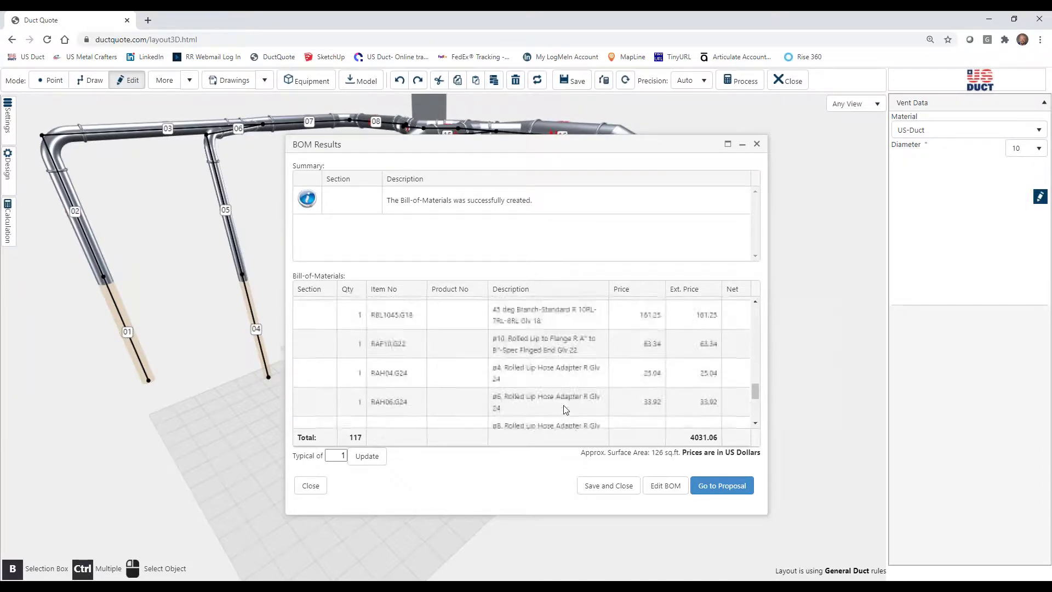